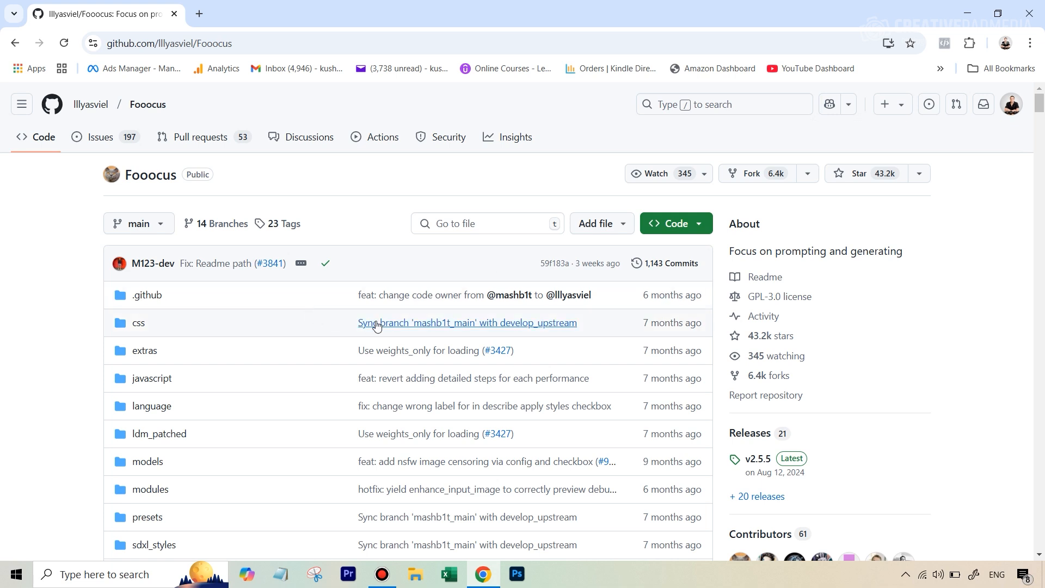
{"action": "scroll", "coordinate": [375, 325], "scroll_direction": "down", "scroll_amount": 2}
{"action": "scroll", "coordinate": [373, 325], "scroll_direction": "down", "scroll_amount": 3}
{"action": "scroll", "coordinate": [376, 326], "scroll_direction": "down", "scroll_amount": 5}
{"action": "scroll", "coordinate": [377, 325], "scroll_direction": "down", "scroll_amount": 8}
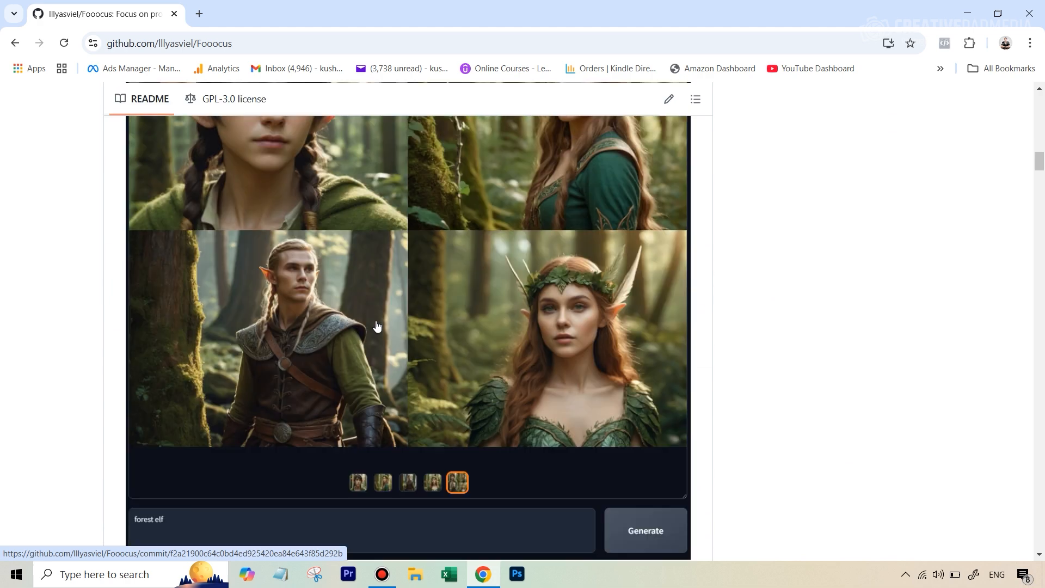
{"action": "scroll", "coordinate": [376, 325], "scroll_direction": "down", "scroll_amount": 5}
{"action": "scroll", "coordinate": [376, 326], "scroll_direction": "down", "scroll_amount": 5}
{"action": "scroll", "coordinate": [377, 326], "scroll_direction": "down", "scroll_amount": 4}
{"action": "scroll", "coordinate": [376, 326], "scroll_direction": "down", "scroll_amount": 5}
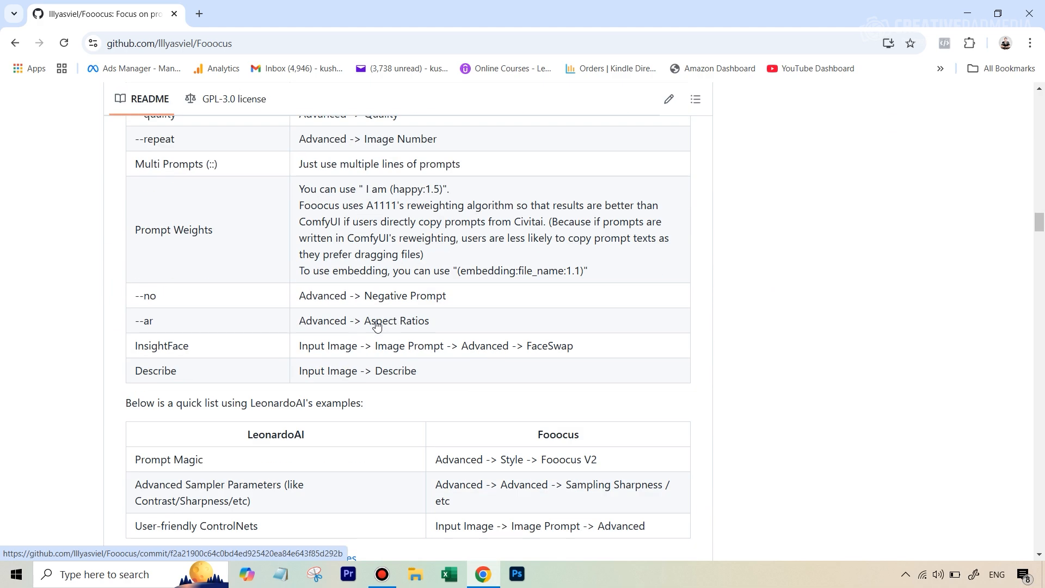
{"action": "scroll", "coordinate": [175, 346], "scroll_direction": "down", "scroll_amount": 10}
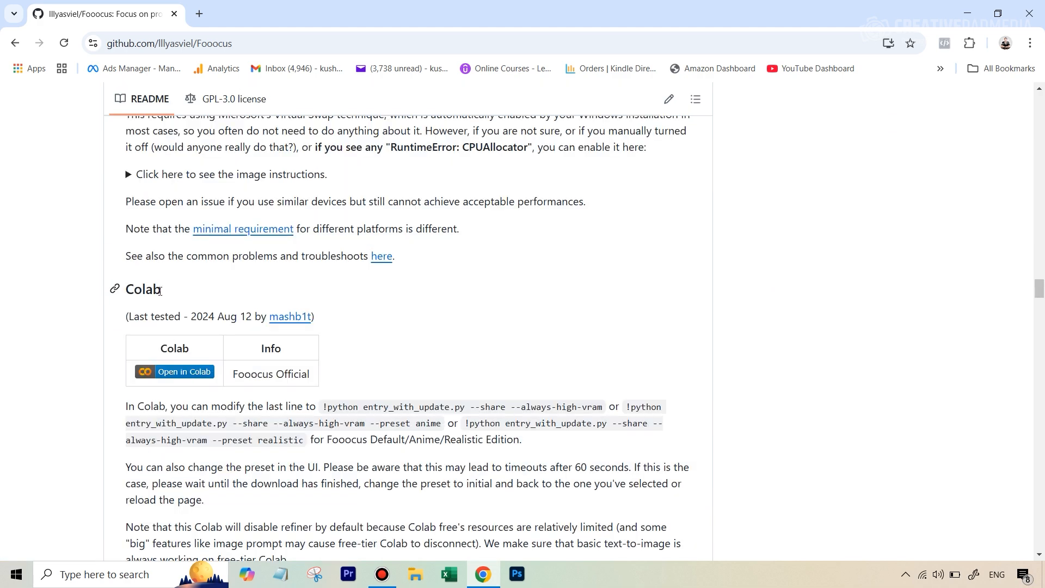
Launch the Fooocus notebook in Colab on a GPU runtime and start its setup cell
{"action": "left_click", "coordinate": [182, 378]}
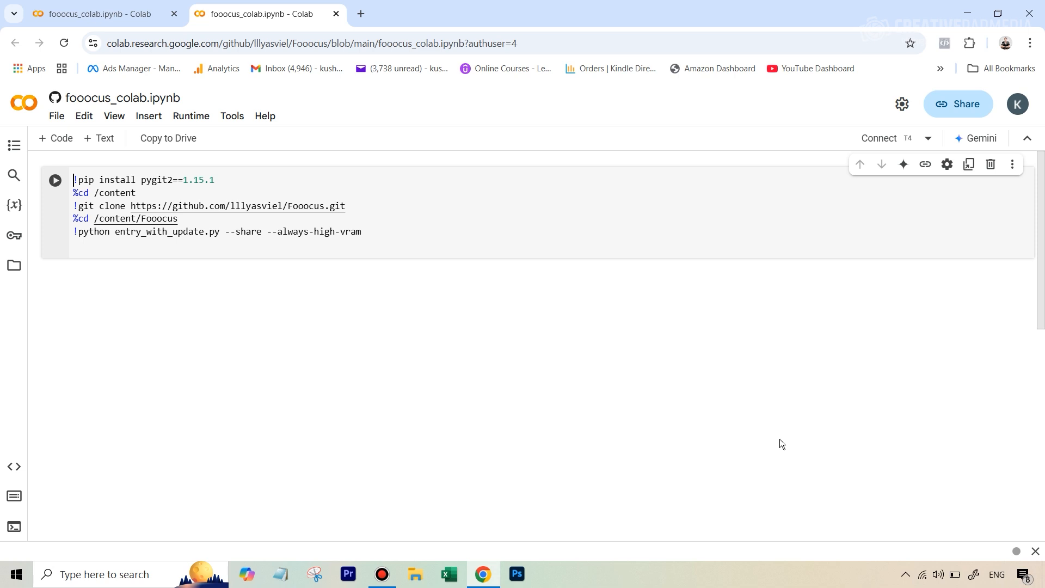
{"action": "left_click", "coordinate": [876, 140]}
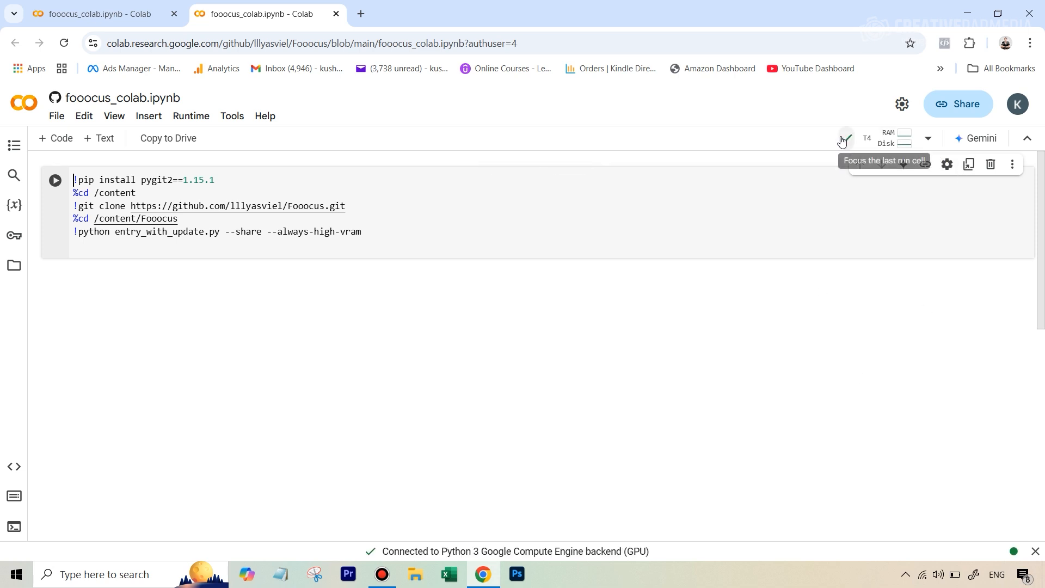
{"action": "left_click", "coordinate": [55, 182]}
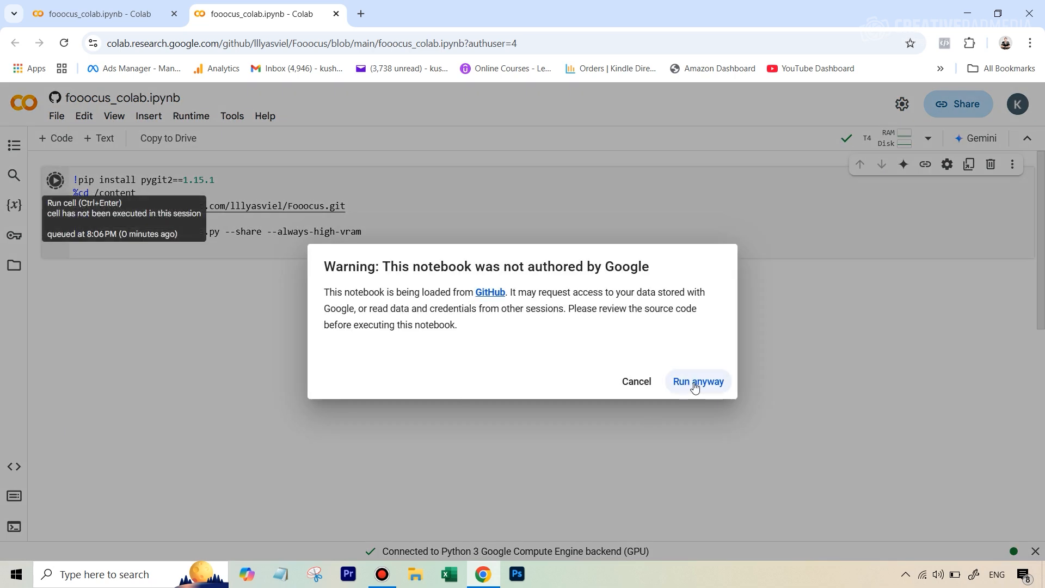
Confirm Run anyway on the authorship warning so Fooocus installs and prints its gradio.live URL
{"action": "left_click", "coordinate": [695, 382]}
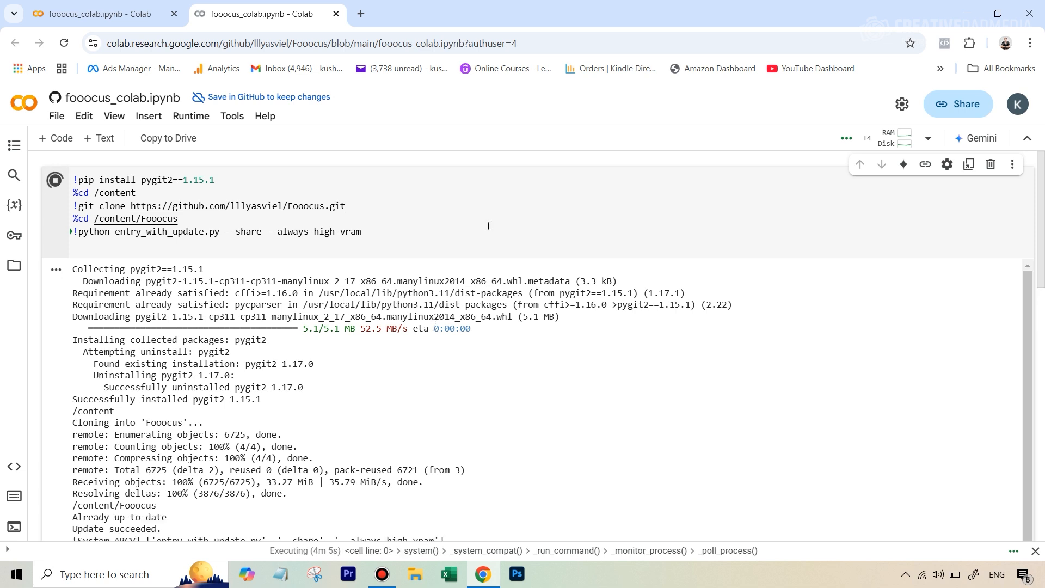
{"action": "scroll", "coordinate": [487, 226], "scroll_direction": "down", "scroll_amount": 5}
{"action": "scroll", "coordinate": [488, 226], "scroll_direction": "down", "scroll_amount": 3}
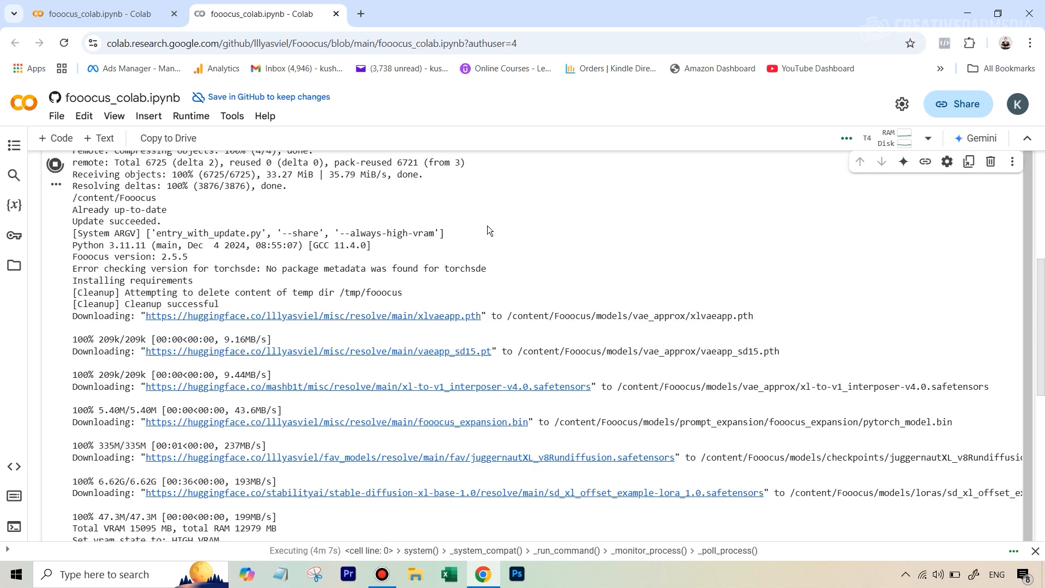
{"action": "scroll", "coordinate": [438, 381], "scroll_direction": "down", "scroll_amount": 2}
{"action": "scroll", "coordinate": [438, 352], "scroll_direction": "down", "scroll_amount": 2}
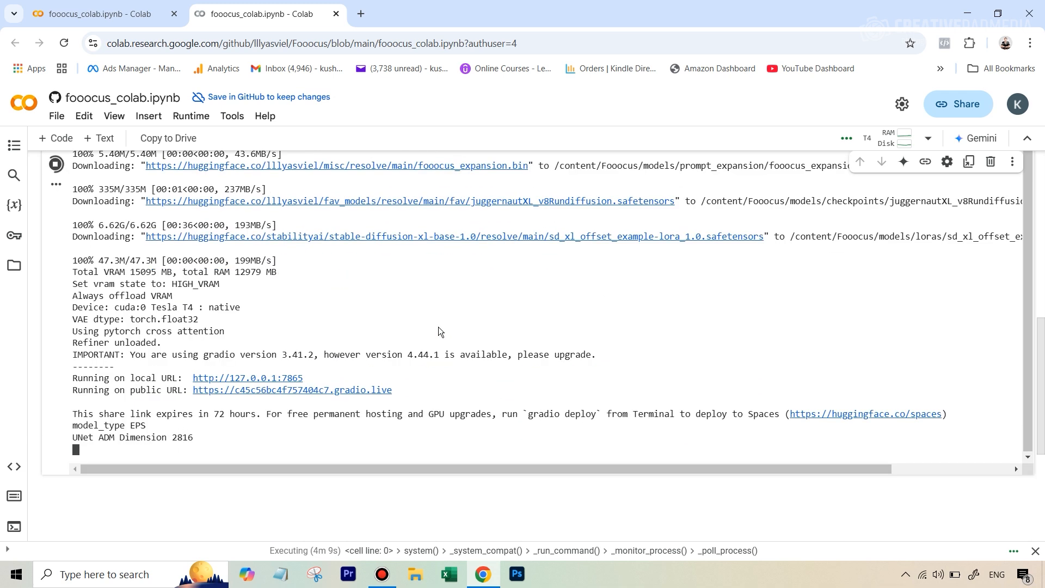
{"action": "scroll", "coordinate": [439, 327], "scroll_direction": "down", "scroll_amount": 1}
{"action": "scroll", "coordinate": [456, 302], "scroll_direction": "down", "scroll_amount": 1}
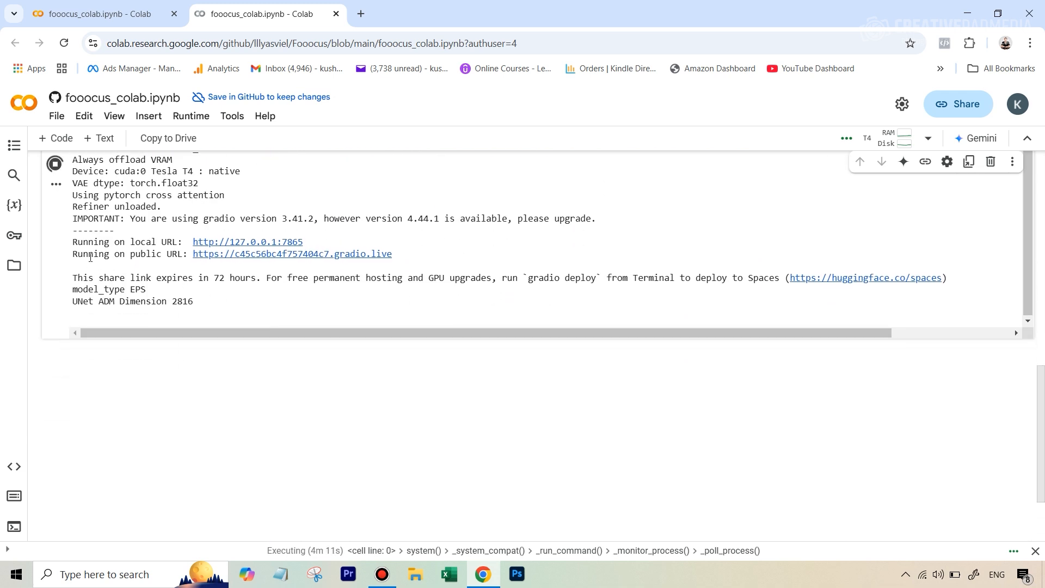